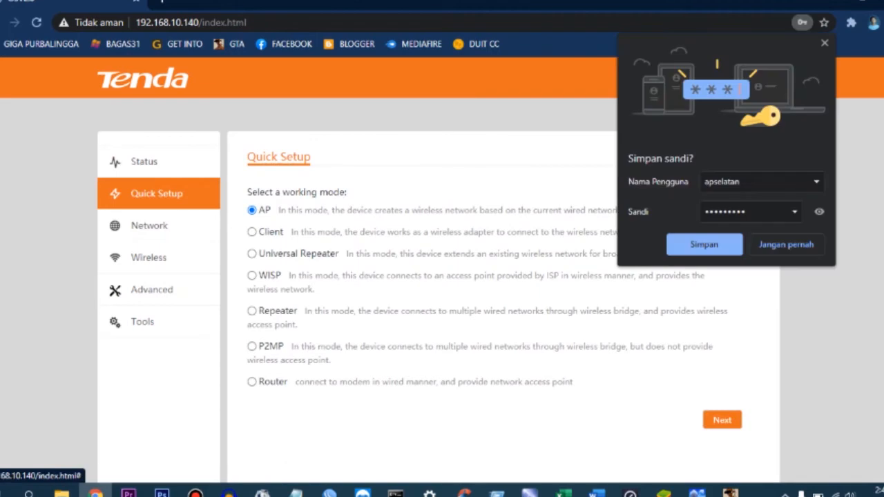
Step: Dismiss the save-password prompt and review the access point's System Status and Wireless Status information
left_click(824, 42)
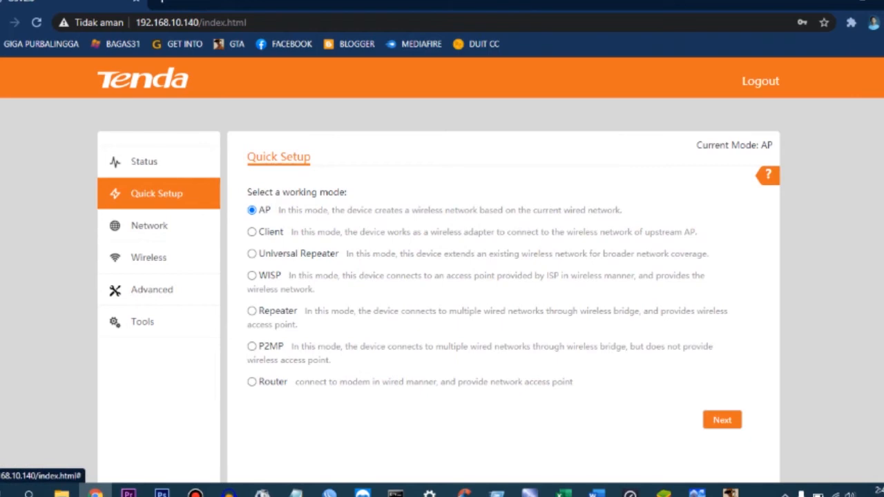
left_click(145, 162)
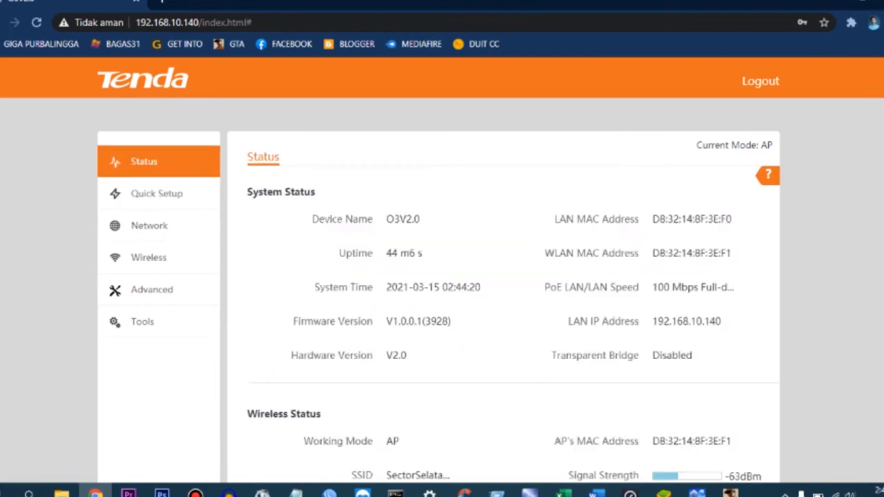
scroll(442, 269, "down", 1)
scroll(442, 269, "down", 2)
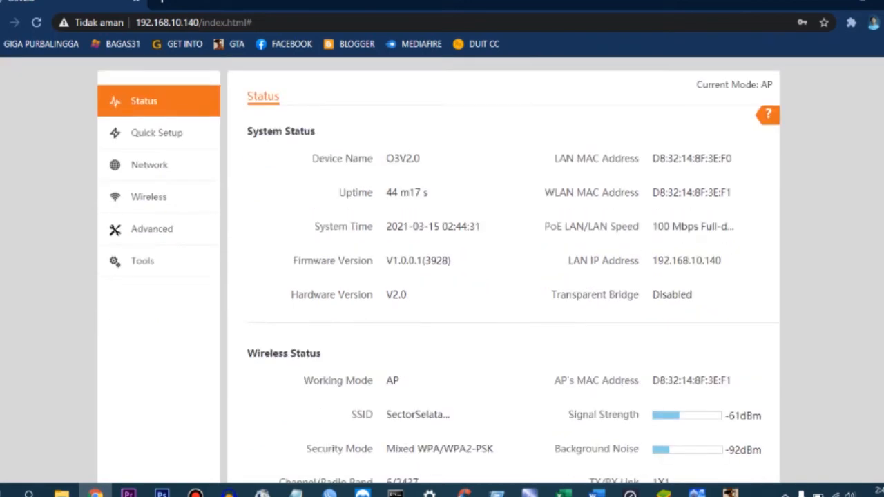
scroll(439, 271, "down", 1)
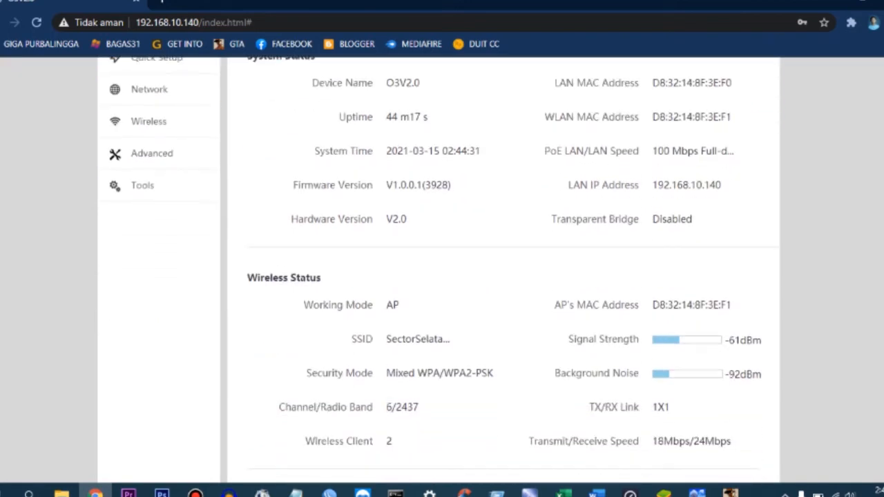
scroll(442, 269, "down", 4)
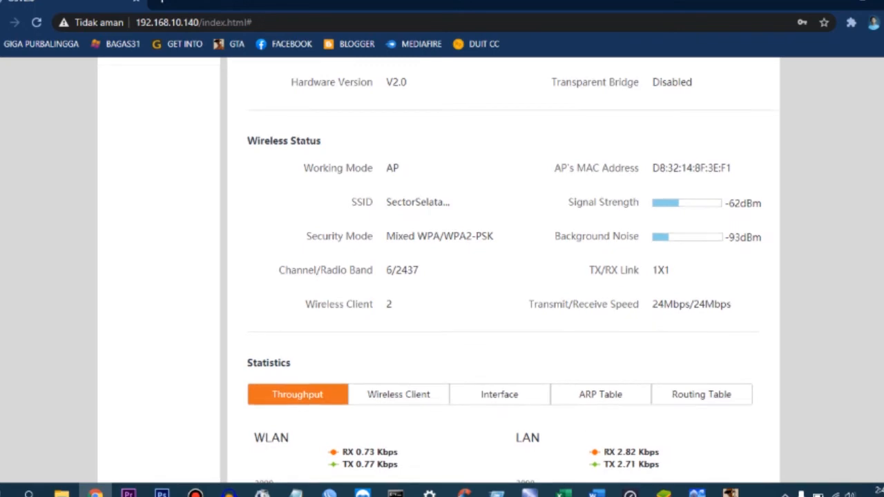
Step: Show the Wireless Client statistics on the status page and examine the connected clients' signal and connection details
scroll(587, 388, "down", 2)
left_click(399, 207)
scroll(507, 277, "down", 2)
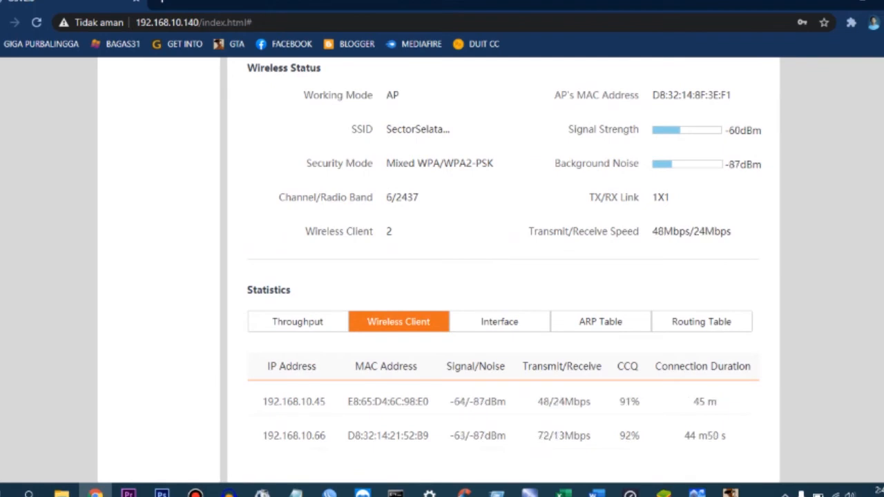
scroll(508, 276, "up", 5)
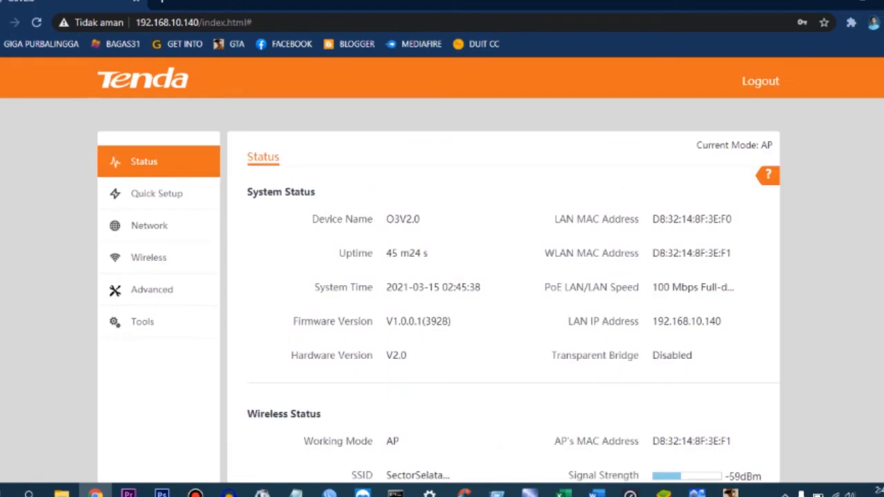
Step: Review the Quick Setup working modes and the network's LAN Setup, DHCP Server, DHCP Client and VLAN Settings pages
left_click(157, 193)
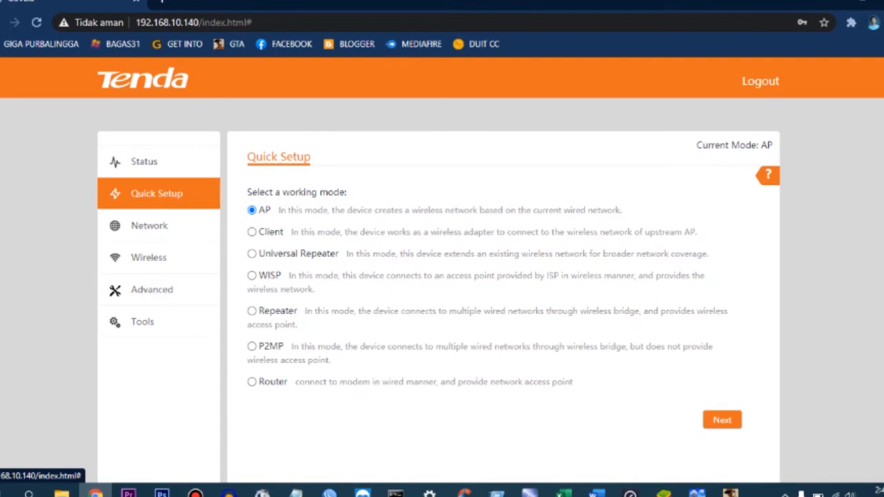
left_click(149, 226)
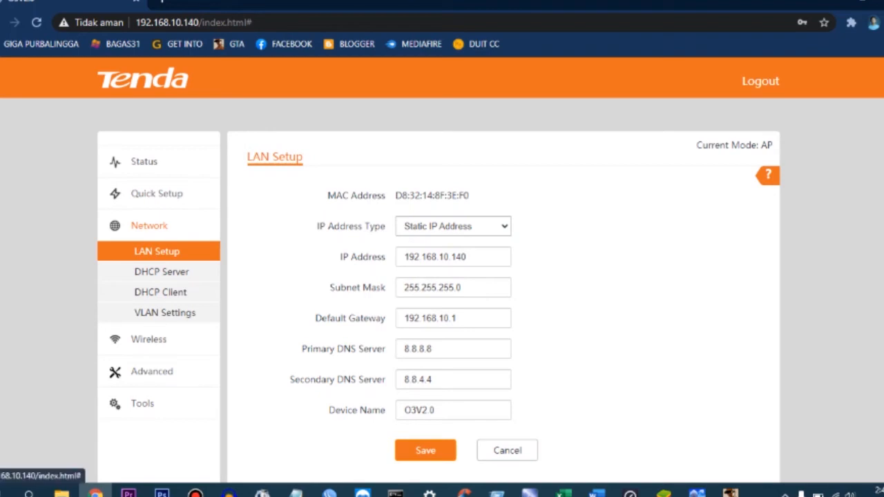
left_click(161, 272)
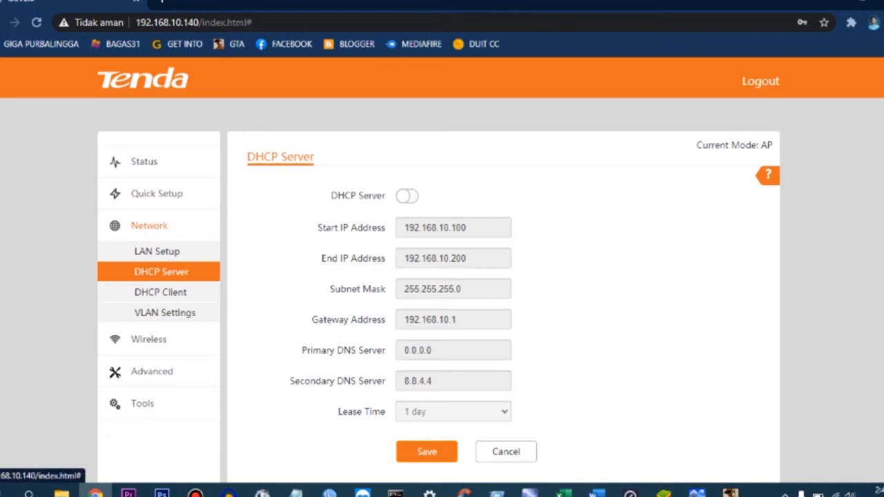
left_click(160, 292)
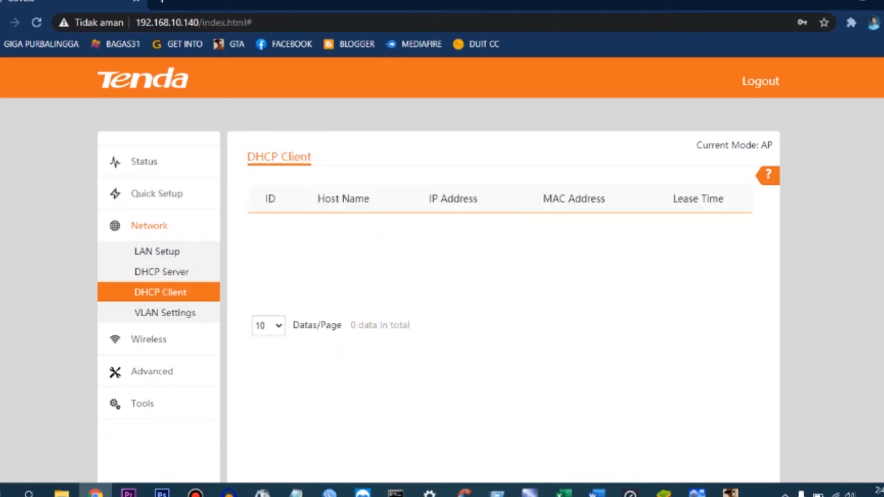
left_click(164, 312)
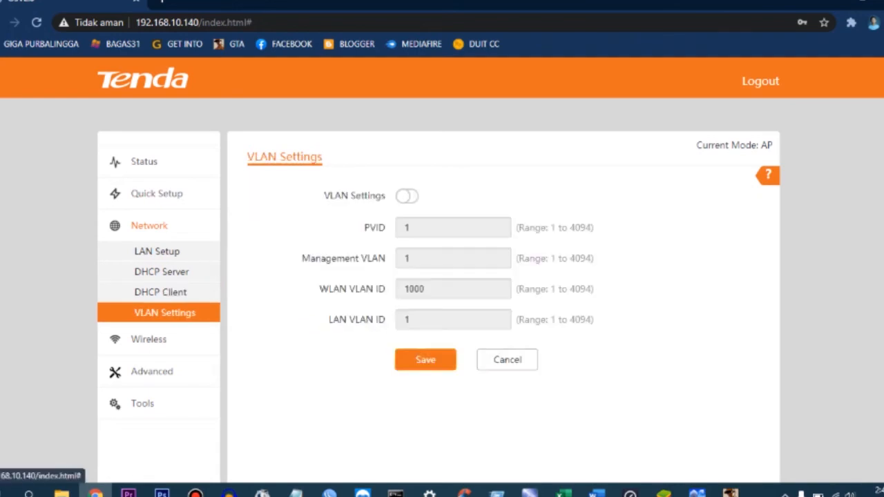
Step: Open the basic wireless settings and look through the Country/Region options without choosing a different one
left_click(148, 340)
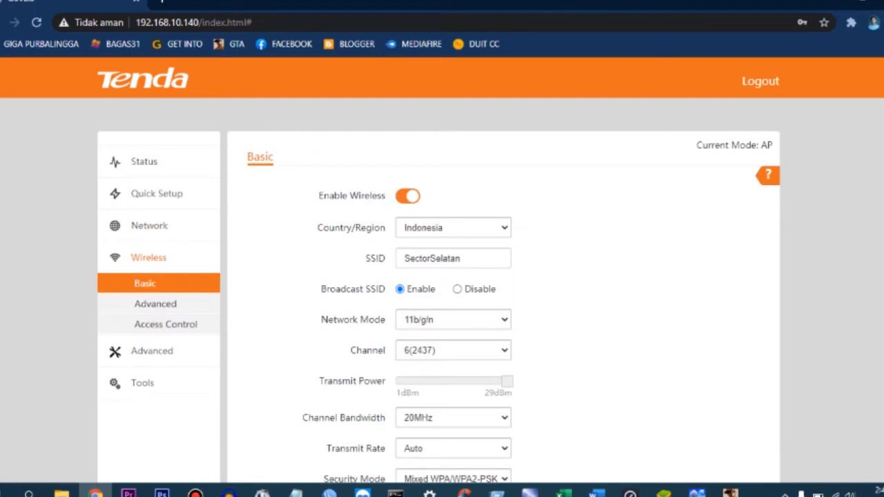
scroll(442, 290, "down", 2)
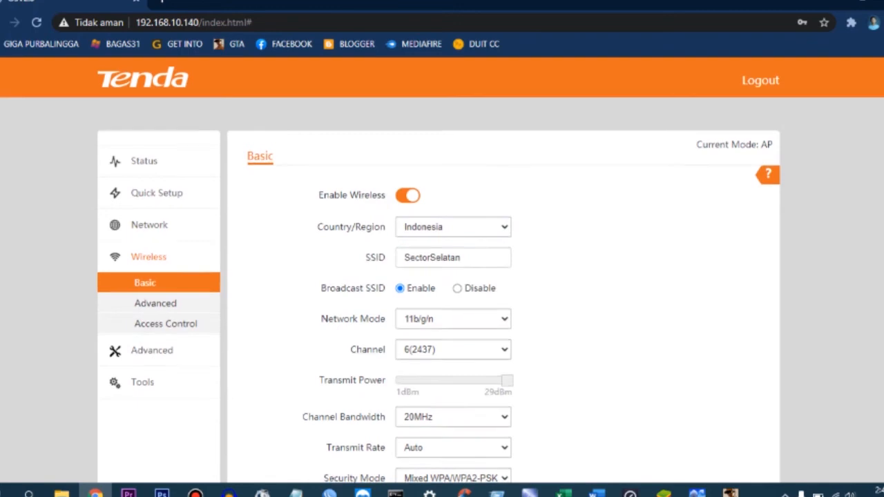
scroll(442, 290, "up", 2)
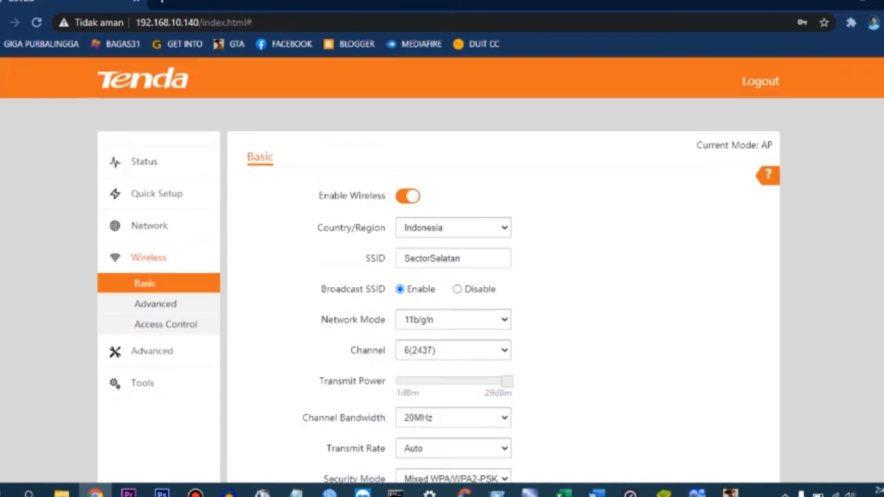
left_click(453, 228)
scroll(447, 309, "down", 3)
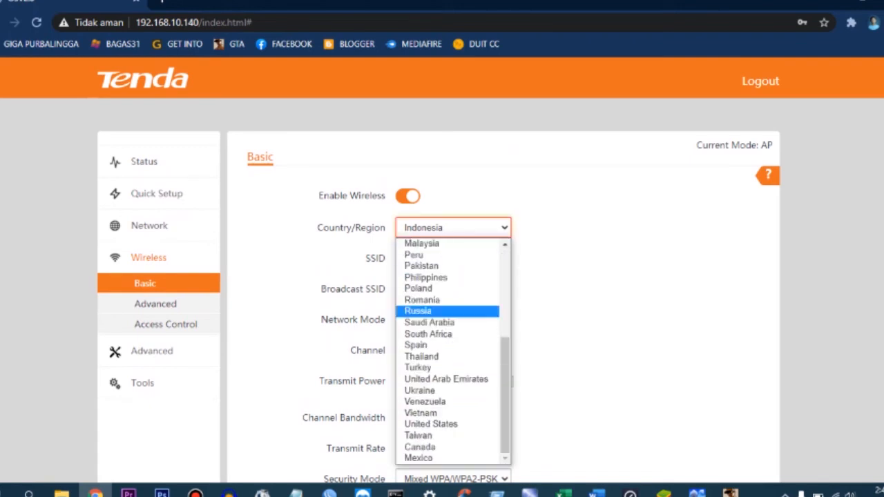
scroll(447, 311, "up", 3)
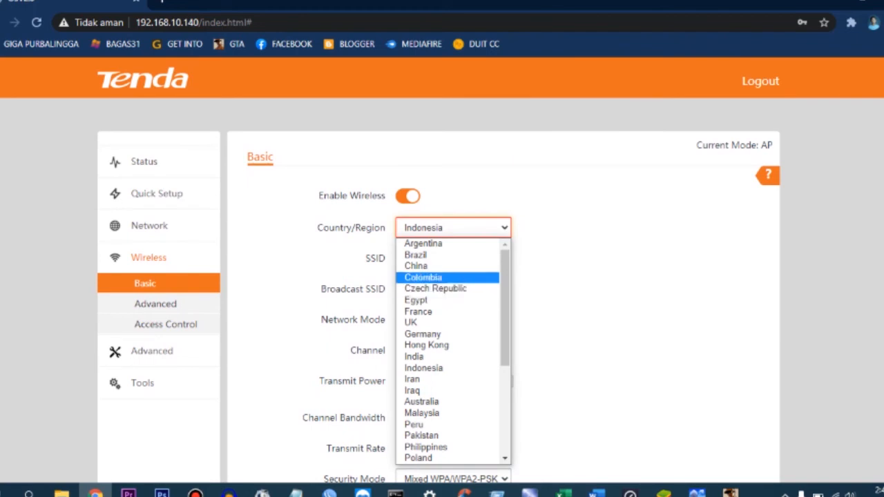
scroll(448, 304, "down", 5)
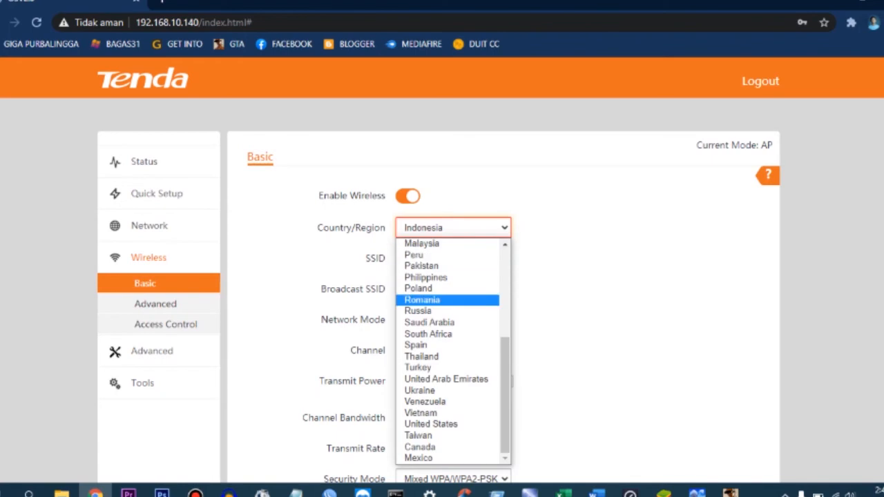
scroll(448, 297, "up", 5)
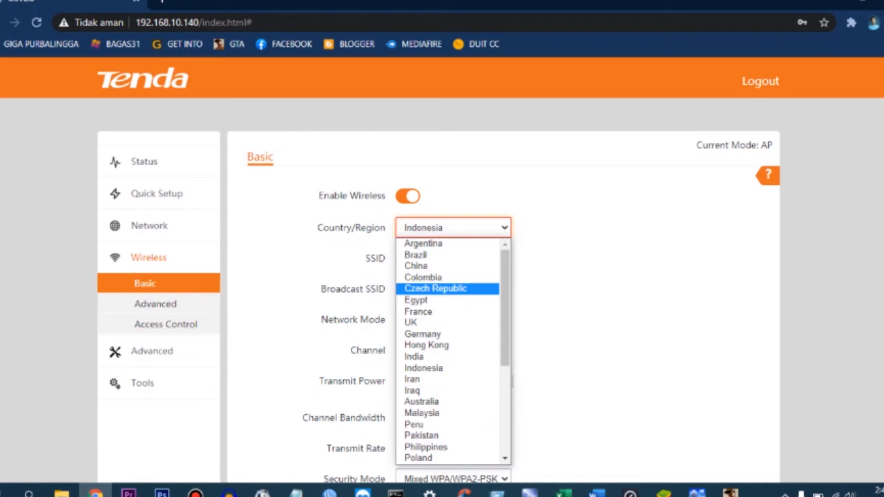
left_click(580, 285)
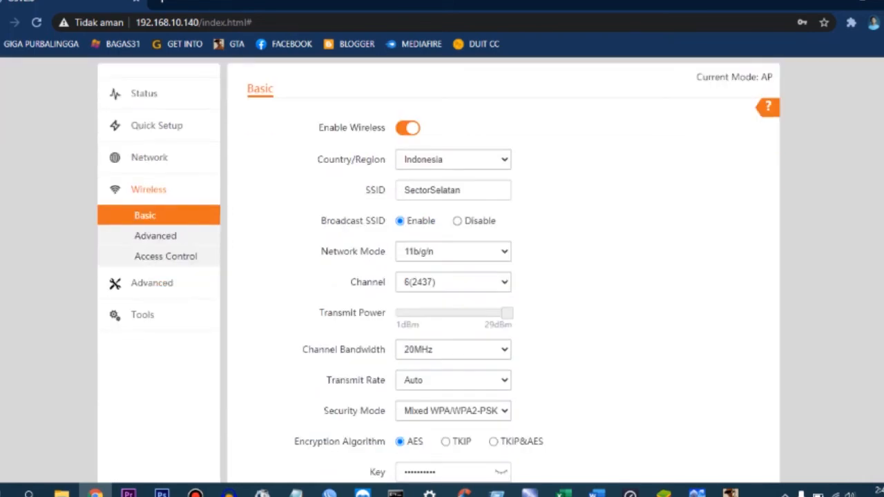
Step: Choose 11b/g/n as the wireless network mode and review the remaining basic settings through the maximum number of clients
left_click(453, 252)
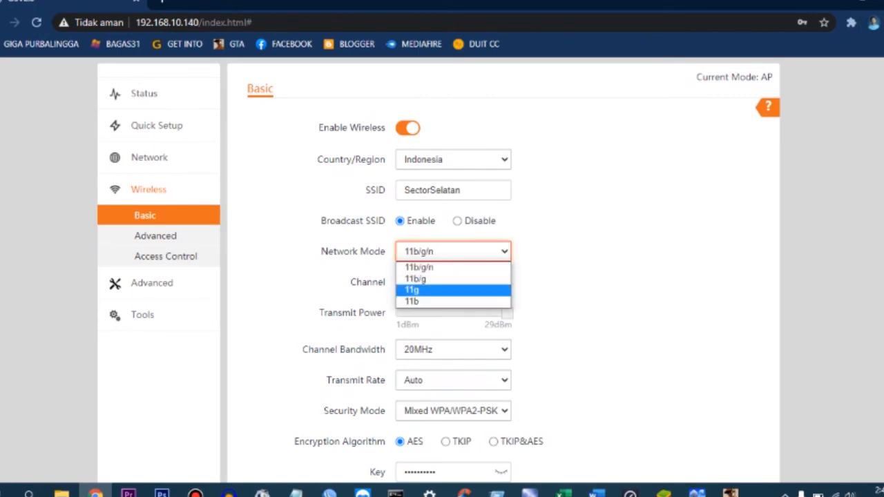
left_click(453, 267)
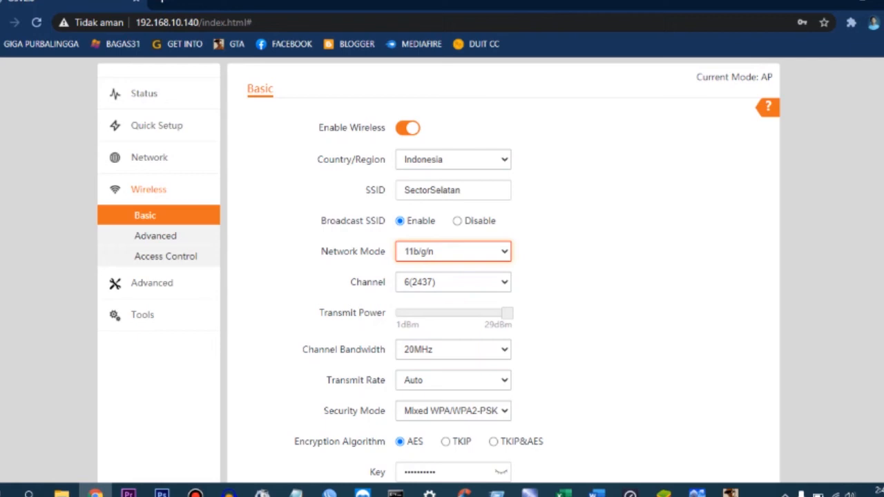
scroll(442, 276, "down", 2)
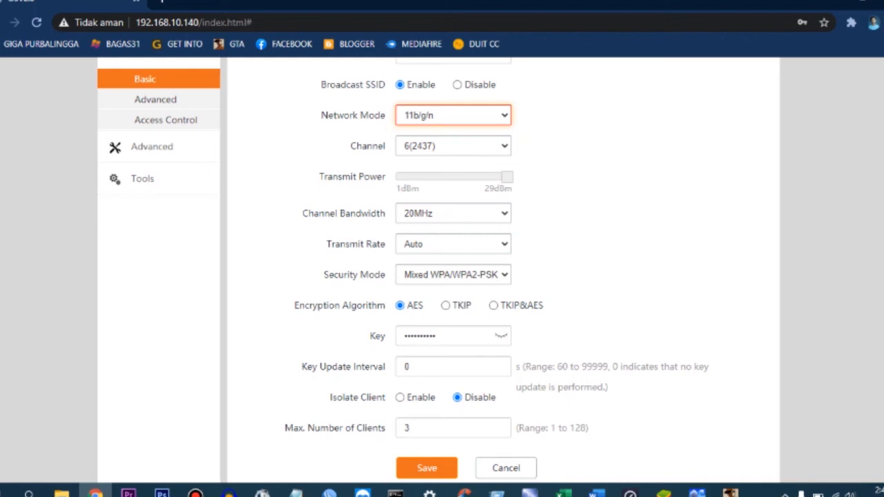
scroll(441, 276, "up", 3)
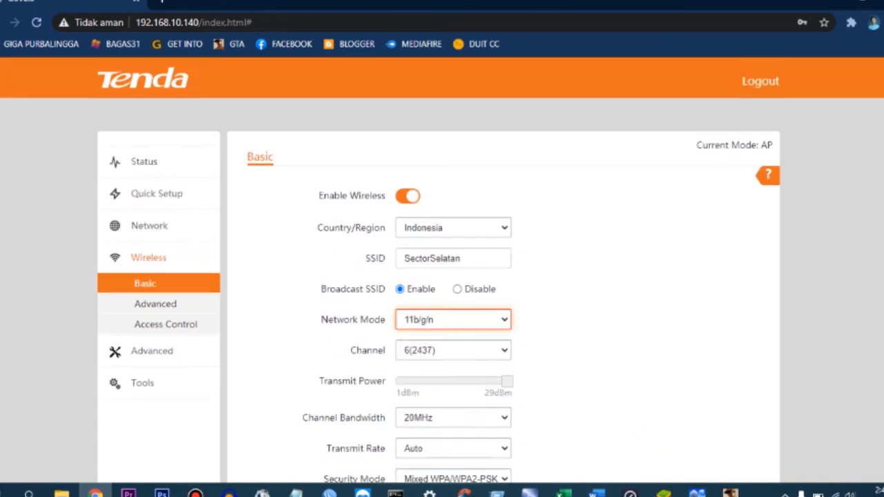
scroll(442, 276, "down", 4)
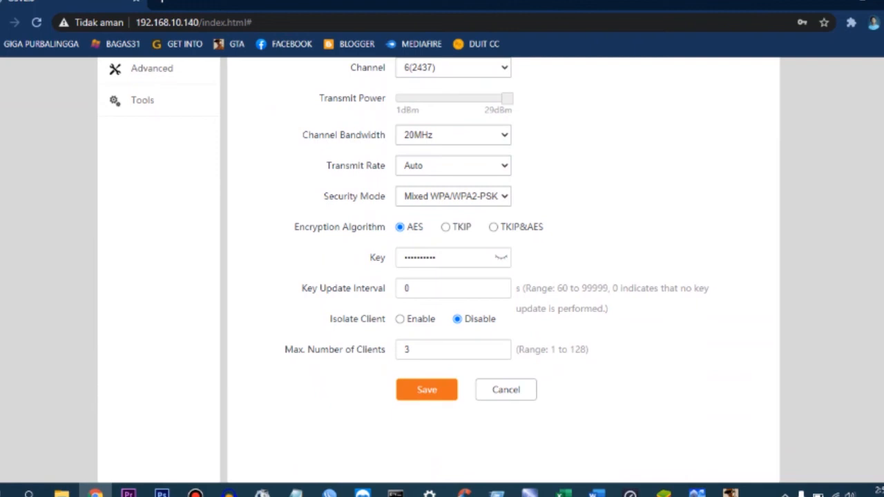
scroll(442, 269, "up", 3)
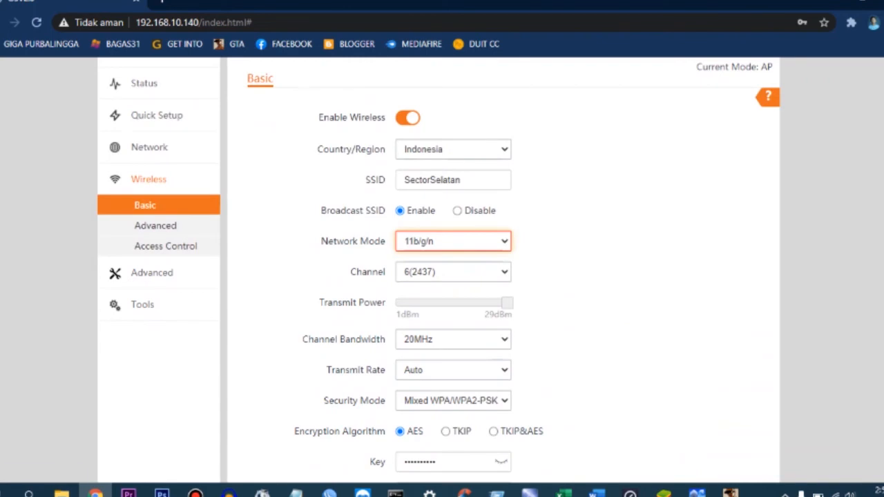
Step: Review the advanced wireless settings, from WMM and antenna polarization to transmission distance and the signal LED thresholds
left_click(156, 226)
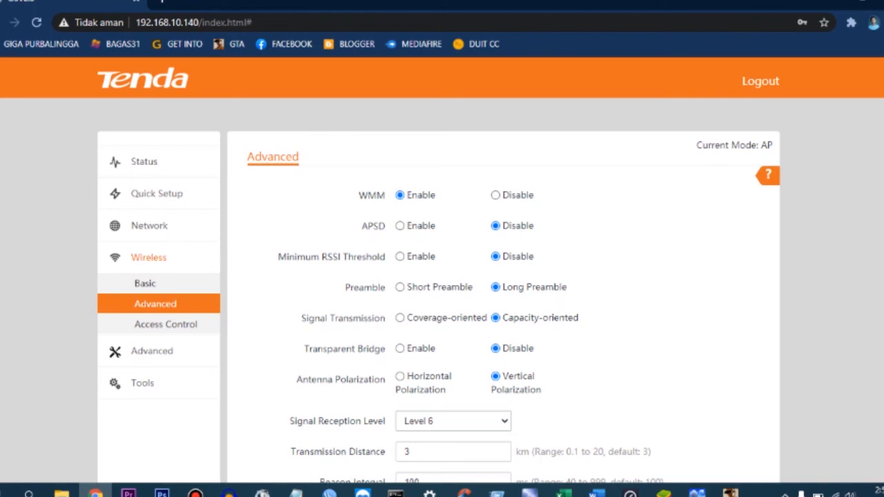
scroll(442, 276, "down", 1)
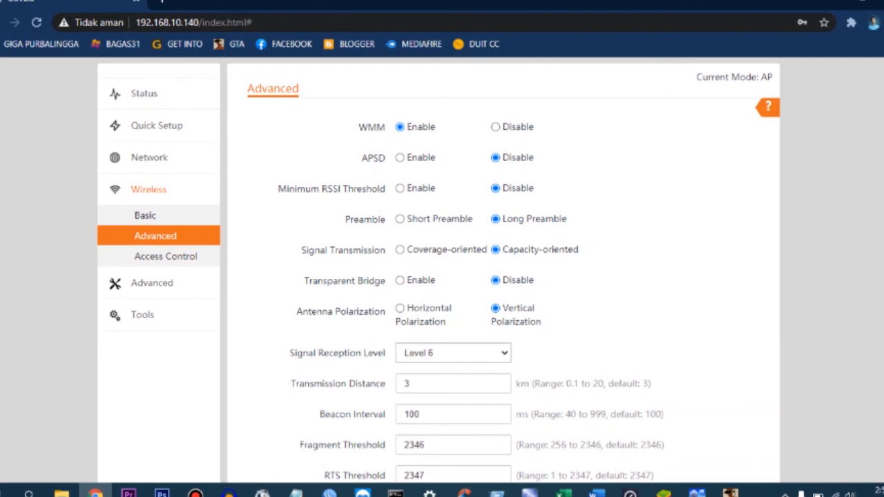
scroll(442, 276, "down", 2)
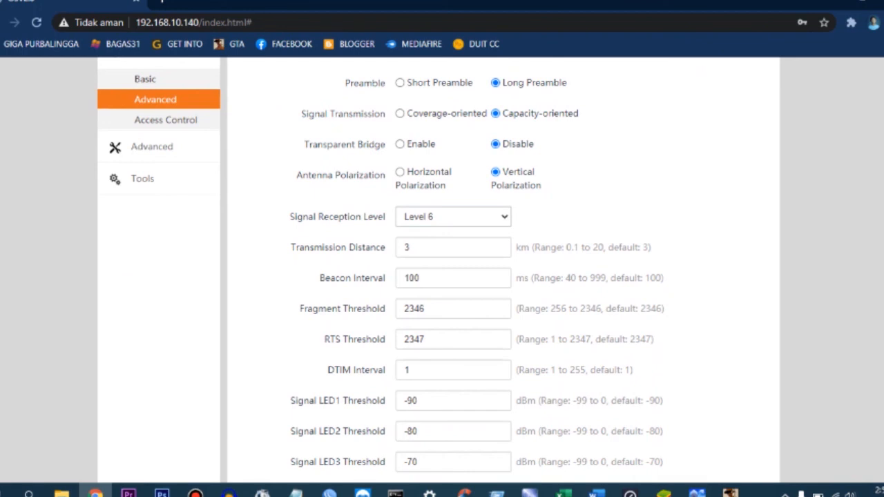
scroll(441, 276, "down", 1)
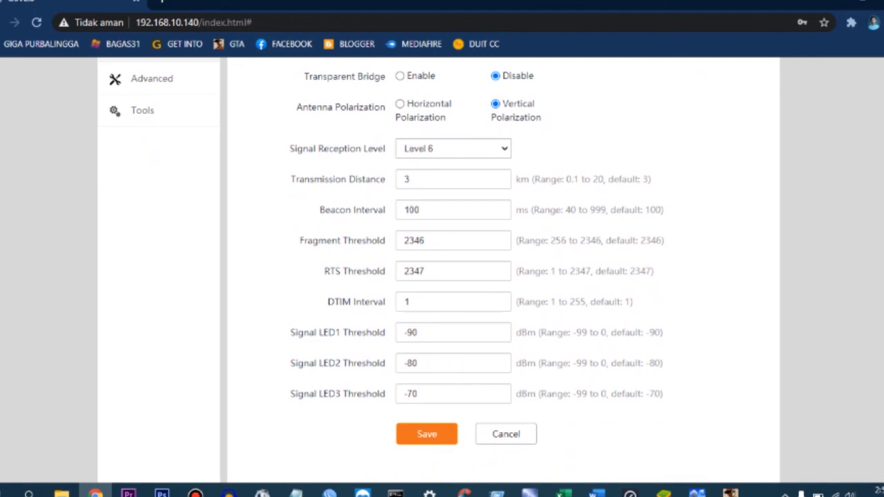
scroll(442, 276, "up", 4)
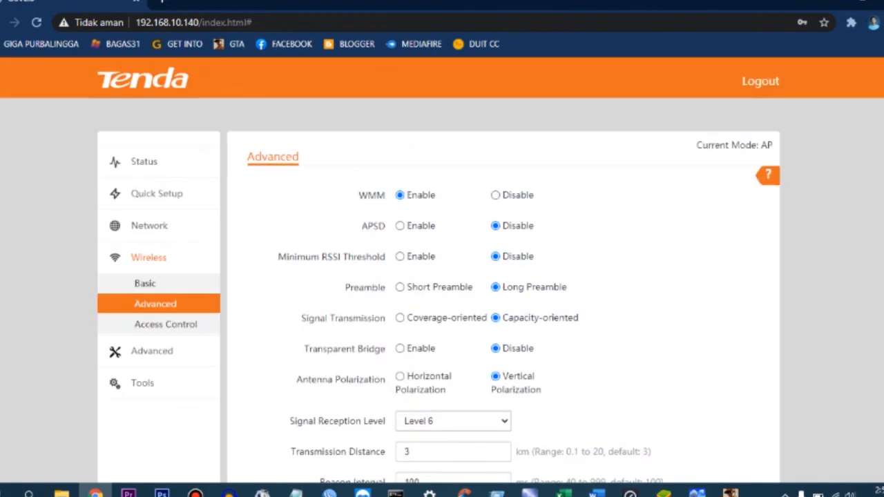
scroll(438, 276, "down", 2)
scroll(438, 277, "up", 1)
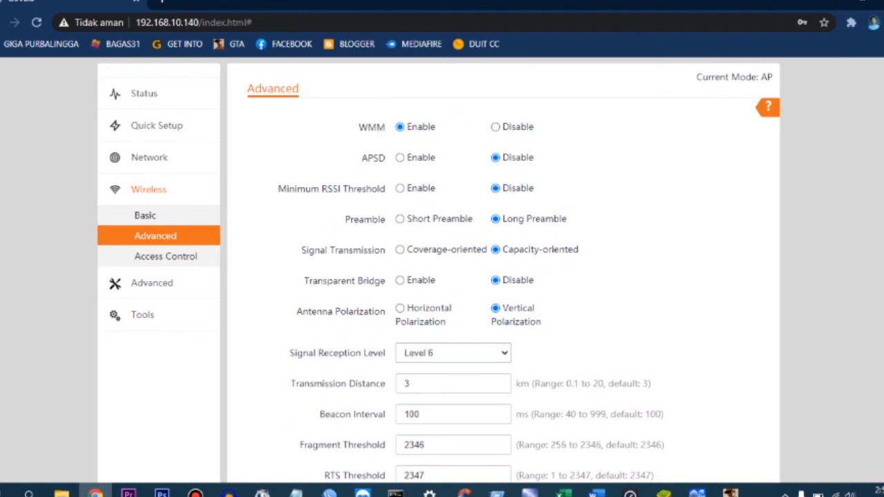
Step: Review the wireless Access Control page, including its mode options and MAC address list
left_click(166, 256)
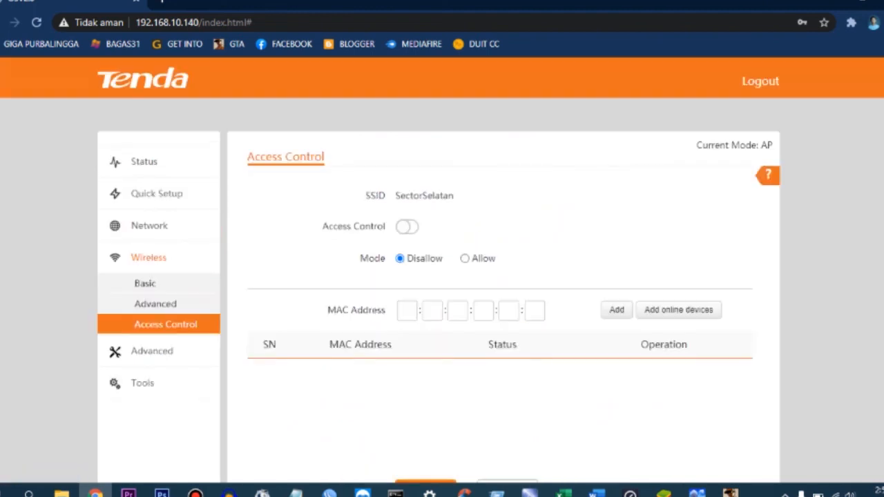
scroll(442, 276, "down", 2)
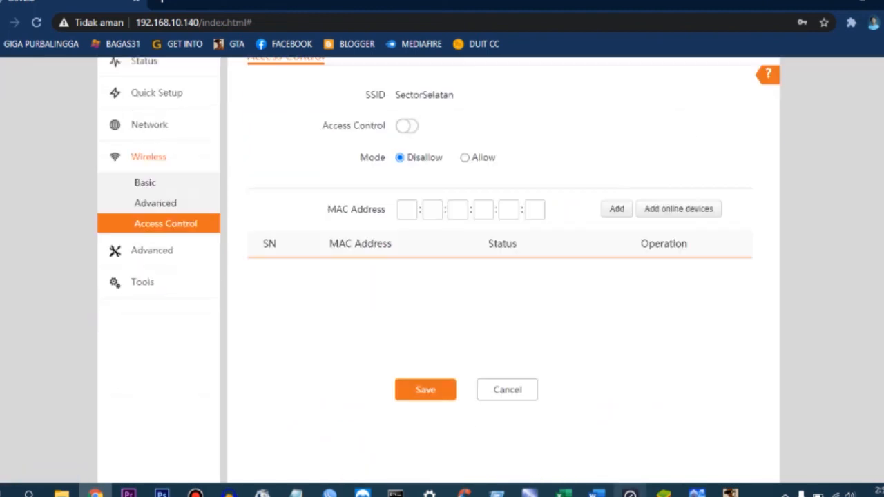
scroll(442, 276, "up", 2)
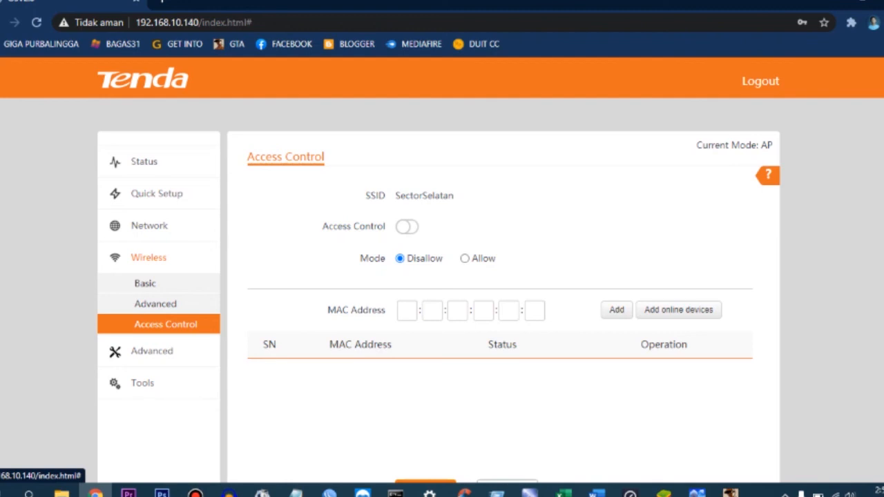
Step: Review the advanced LAN Rate, Diagnose and Network Service pages, covering the reboot schedule, login timeout, SNMP agent and Ping Watch Dog settings
left_click(152, 351)
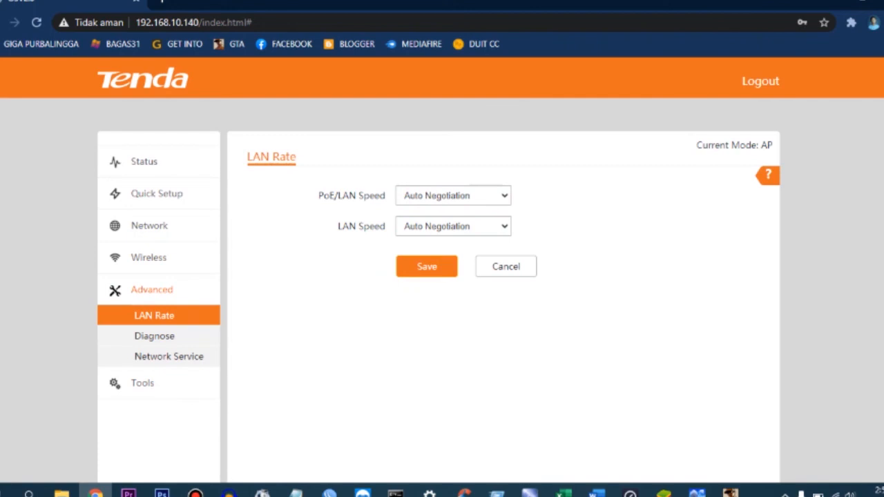
left_click(154, 336)
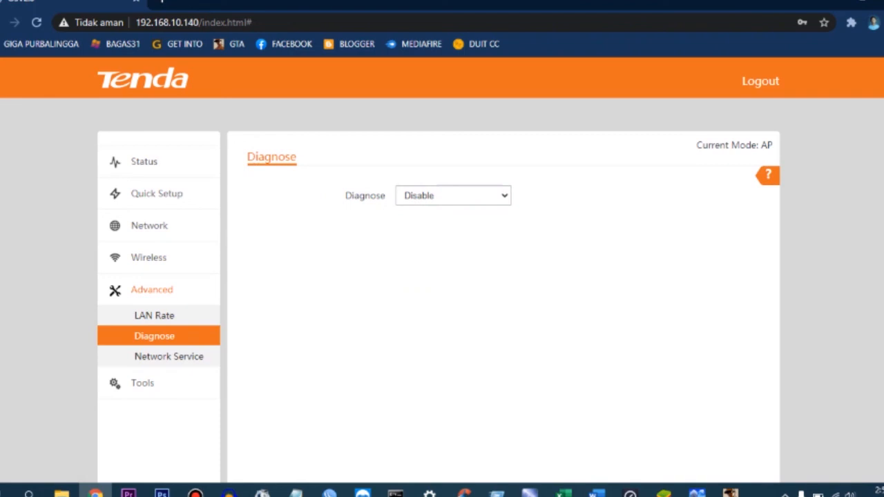
left_click(168, 357)
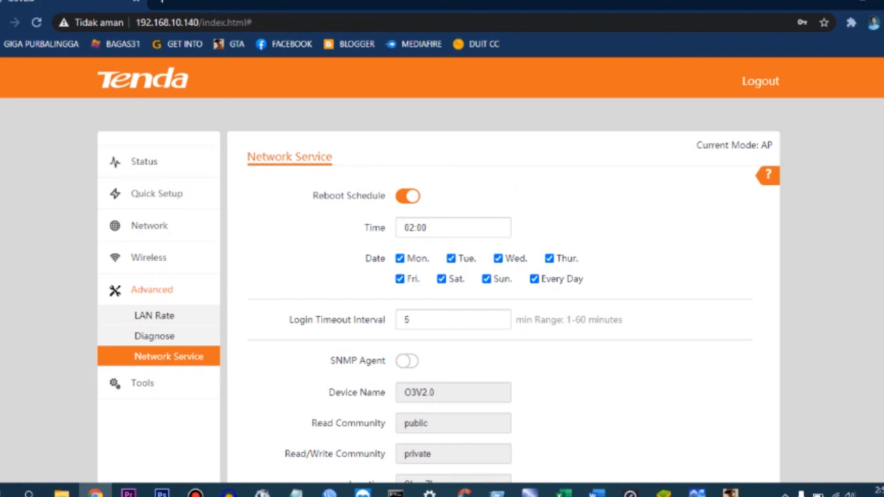
scroll(442, 290, "down", 2)
scroll(442, 290, "up", 2)
scroll(442, 276, "down", 2)
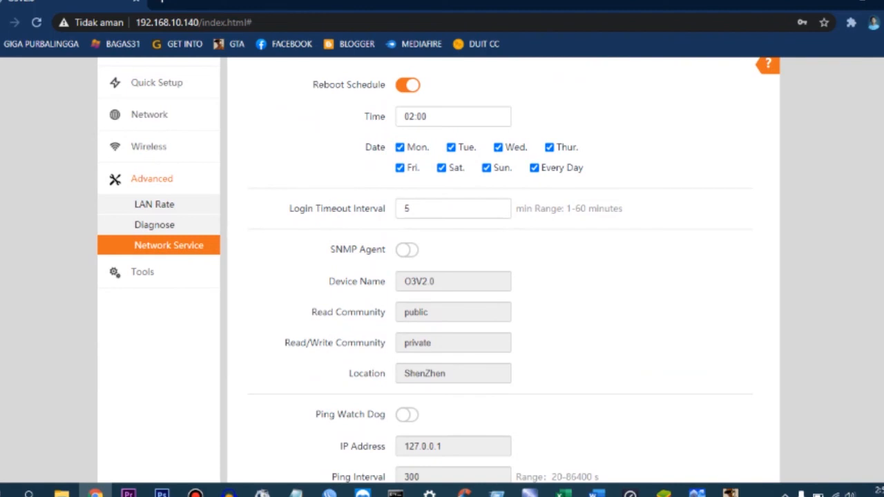
Step: Review the device tools, from the Date & Time settings through the Maintenance options to the Account page
left_click(143, 272)
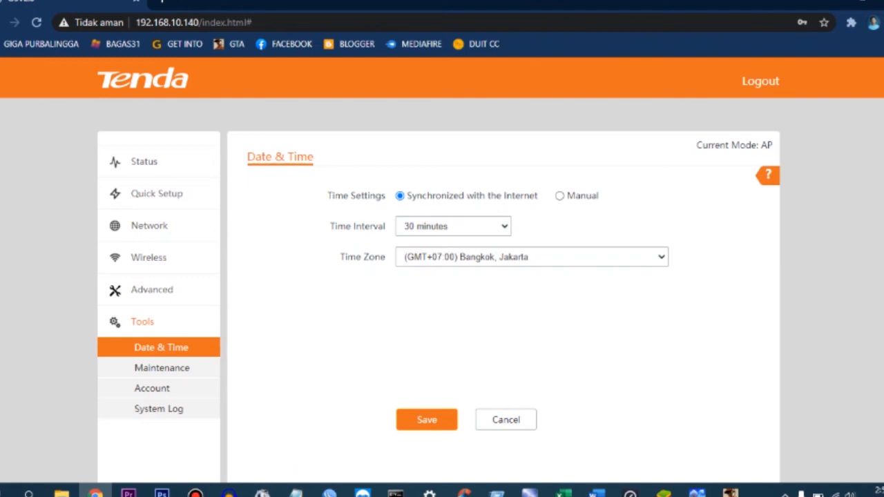
left_click(161, 368)
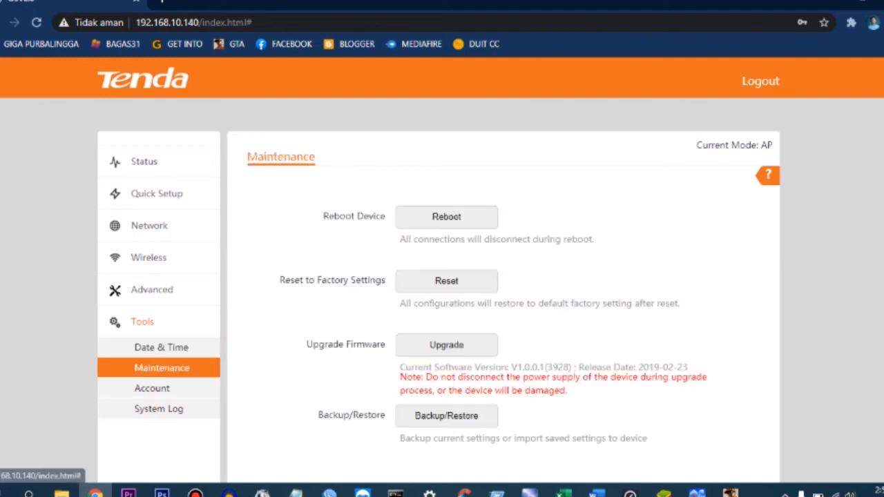
scroll(442, 276, "down", 1)
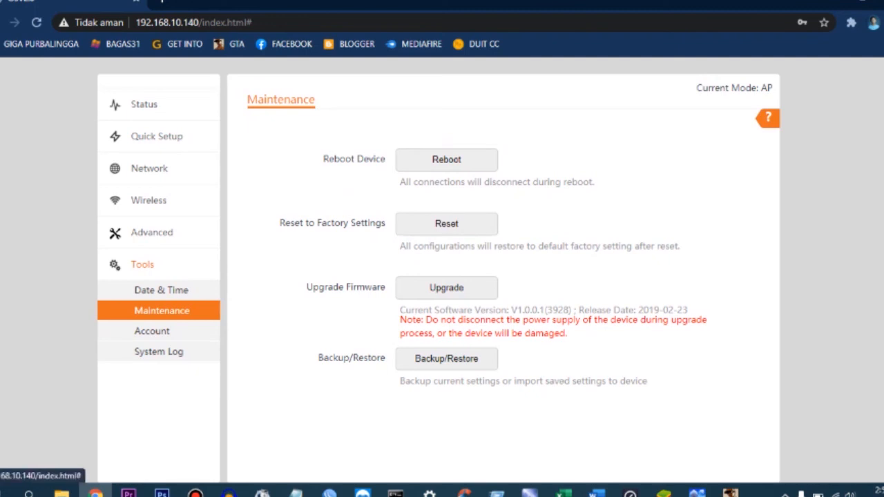
left_click(152, 331)
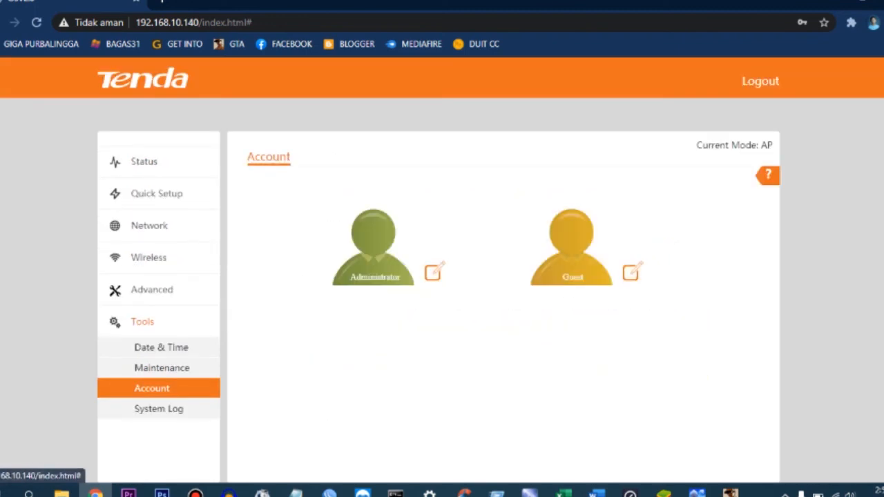